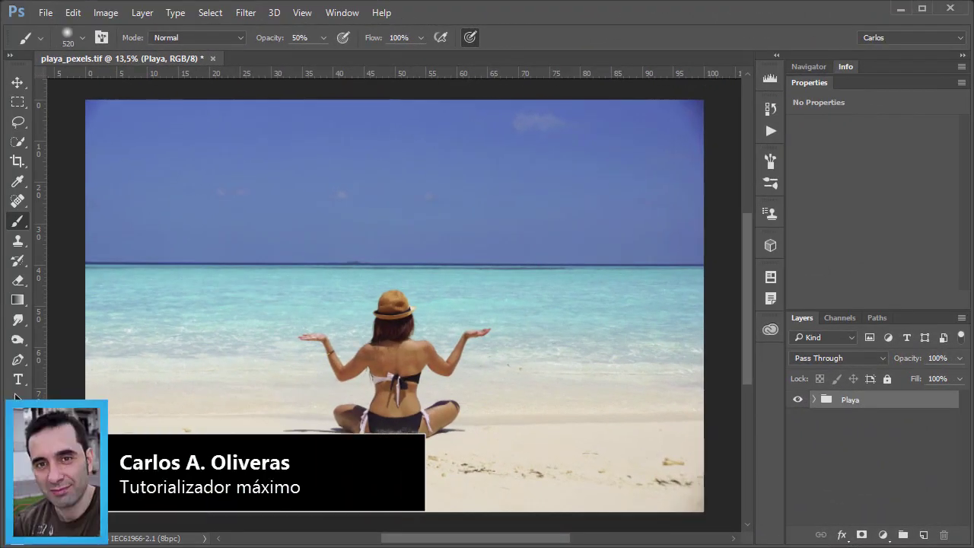
Draw a rectangular marquee selection over the sky down to the horizon.
key("m")
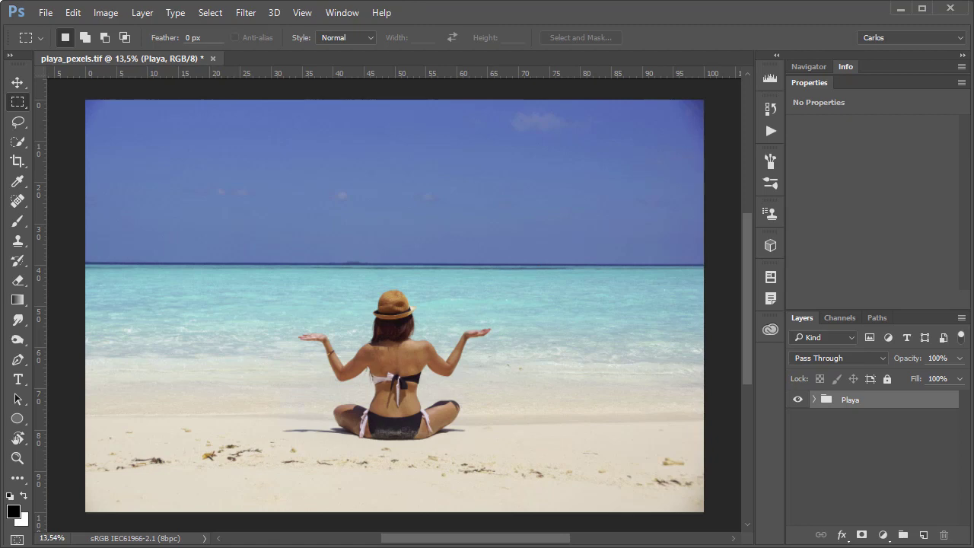
scroll(647, 358, "down", 1)
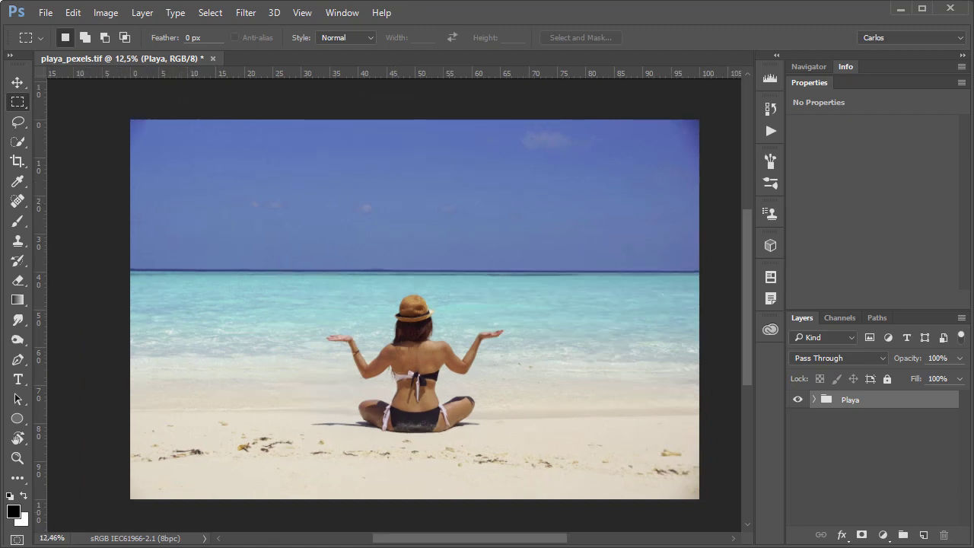
left_click(570, 16)
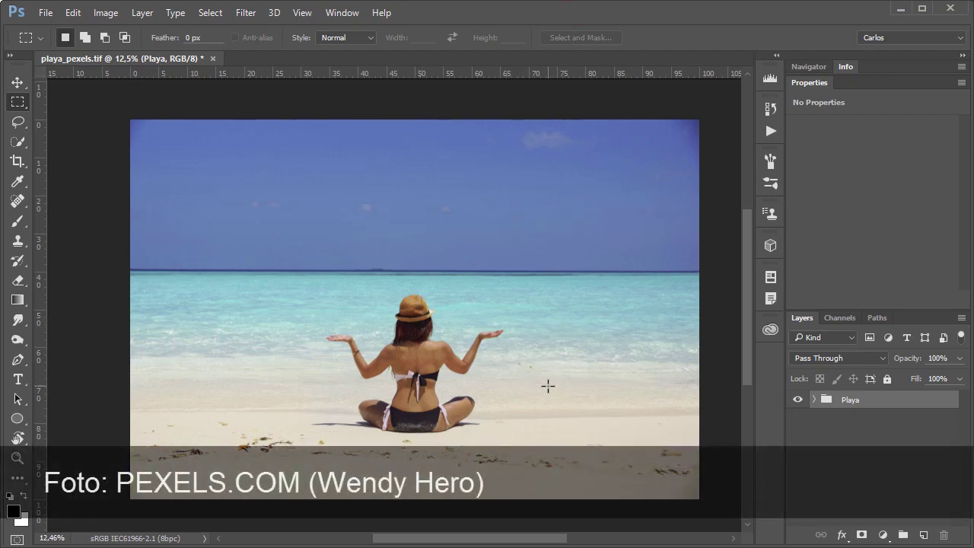
left_click(636, 12)
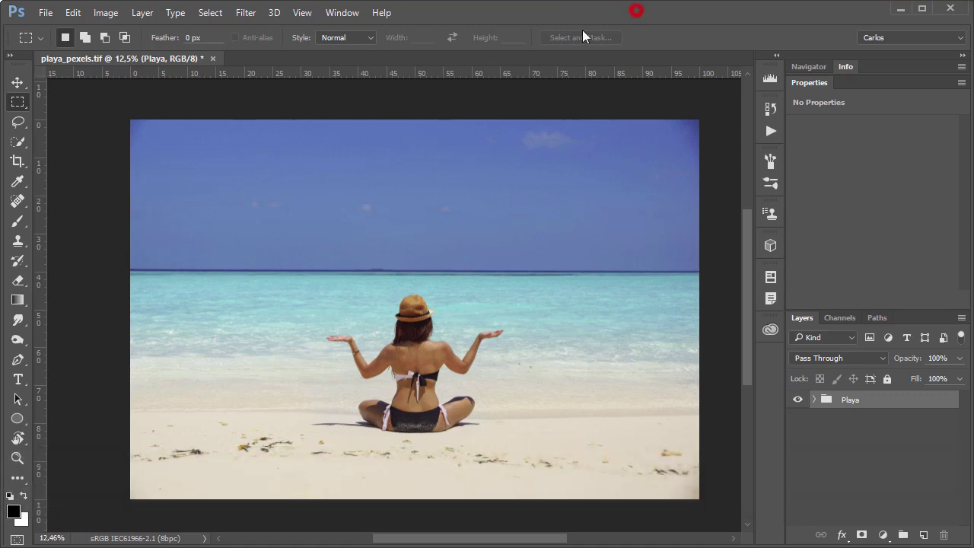
left_click_drag(123, 108, 713, 277)
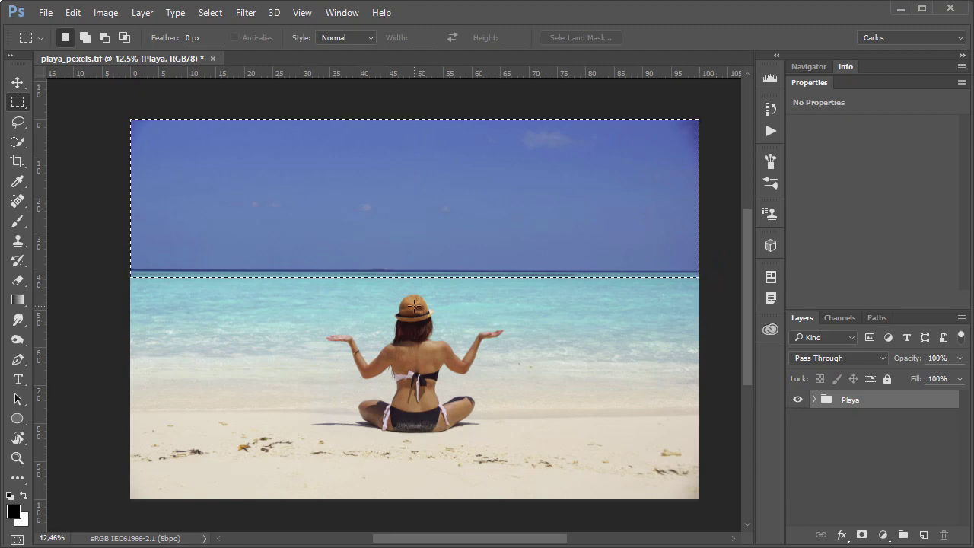
Sample the sky blue as the foreground colour with the Brush.
key("b")
left_click(177, 135, "alt")
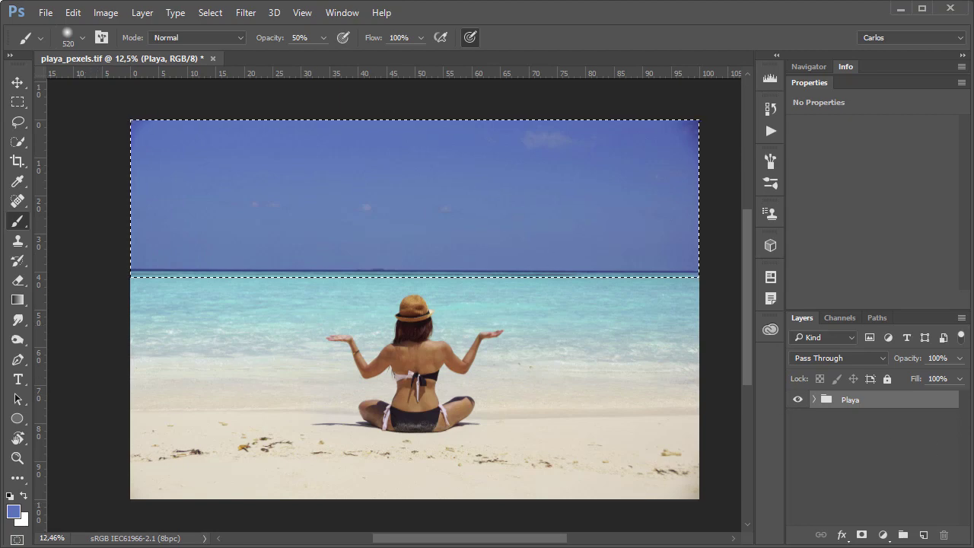
left_click(883, 535)
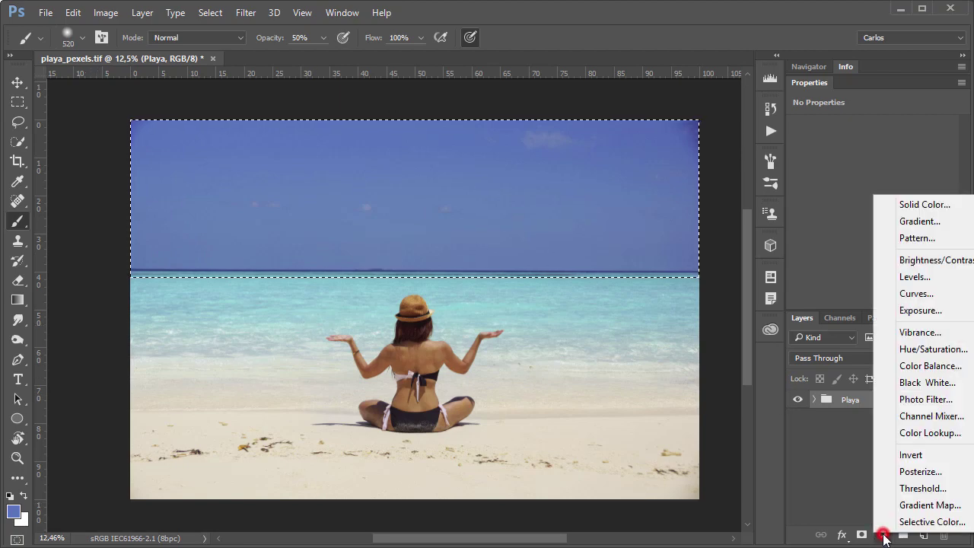
Add a gradient fill layer using a blue-to-white preset, Radial style, reversed.
left_click(908, 220)
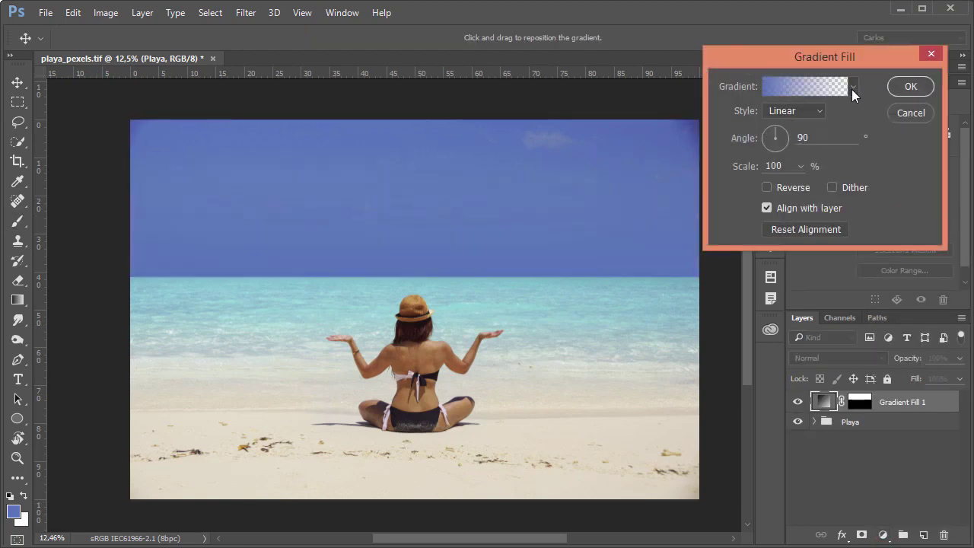
left_click(853, 87)
double_click(728, 132)
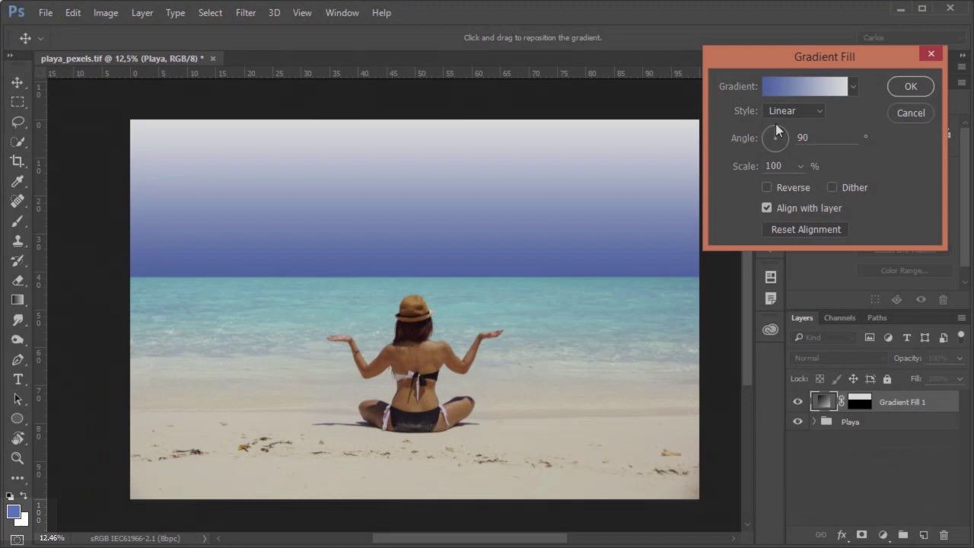
left_click(782, 111)
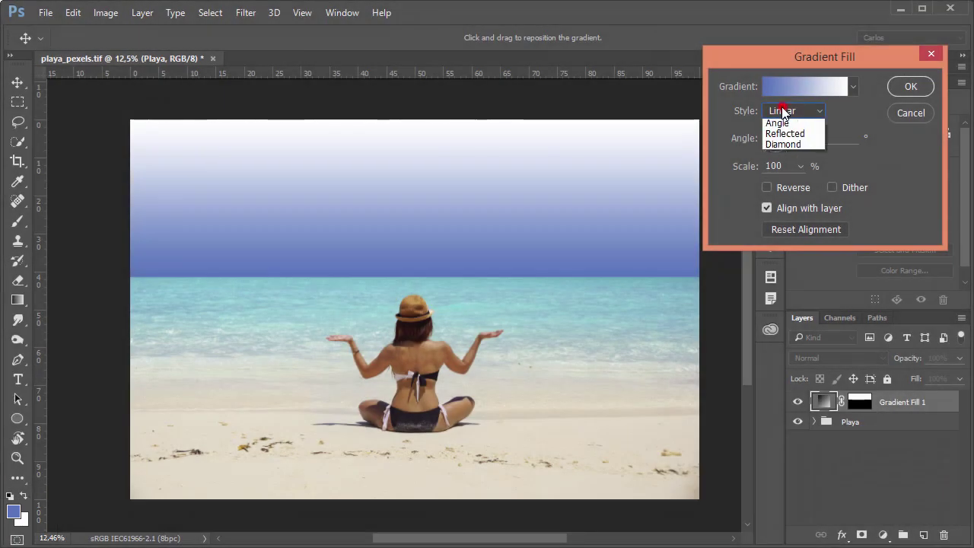
left_click(780, 132)
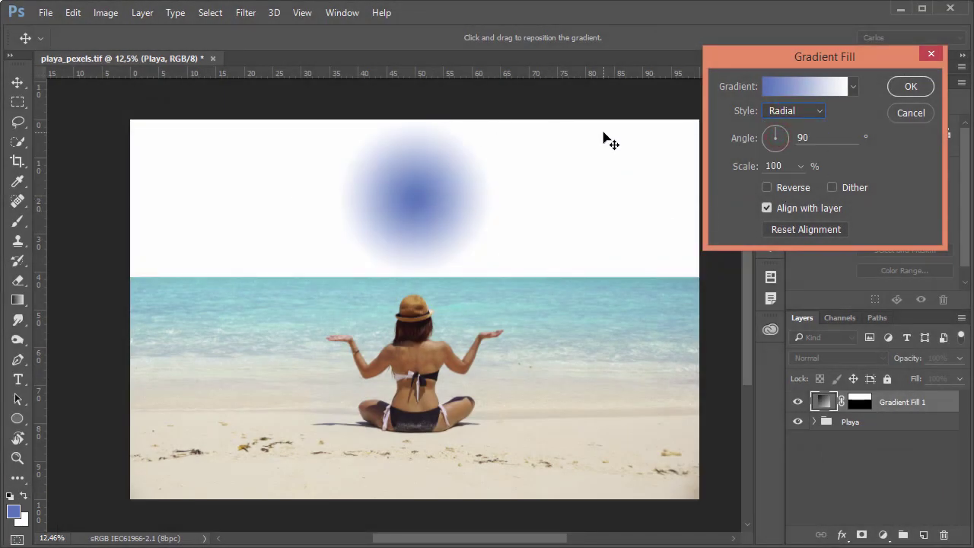
left_click(767, 187)
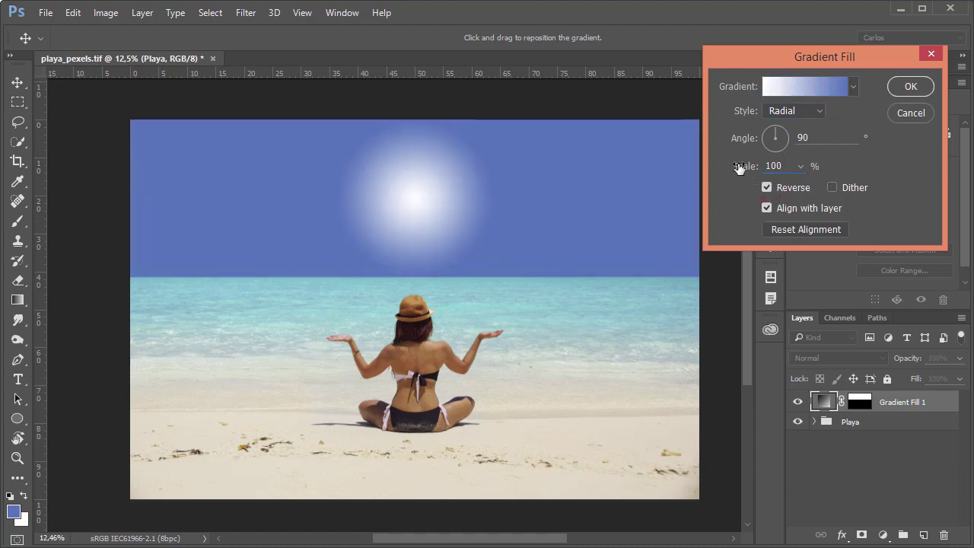
Set the gradient scale to 255% with its white glow centred on the horizon.
left_click_drag(738, 167, 845, 177)
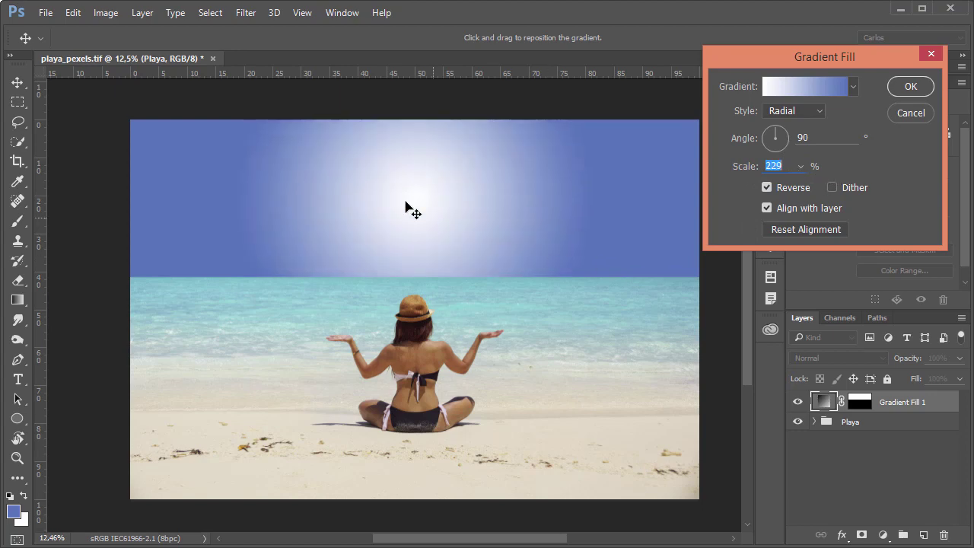
left_click_drag(429, 202, 438, 271)
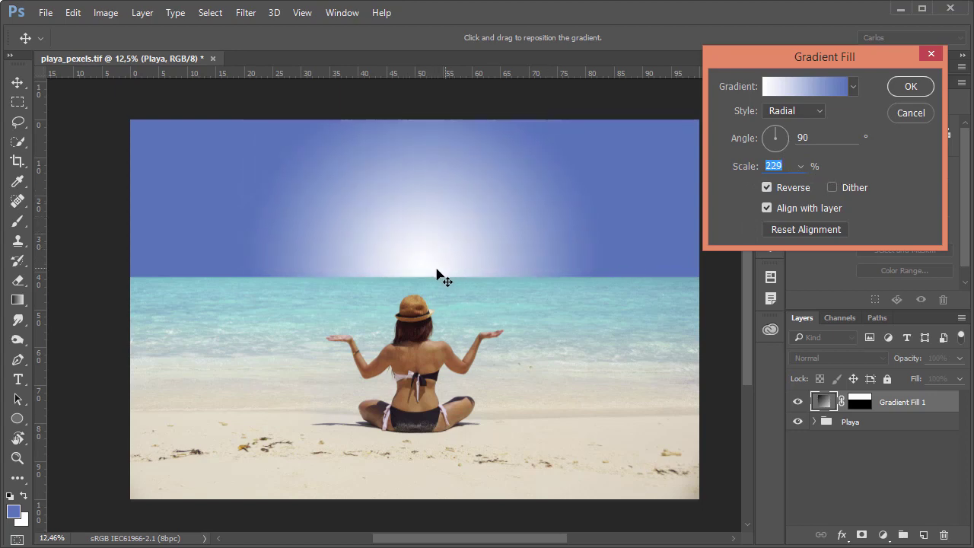
left_click_drag(742, 167, 762, 185)
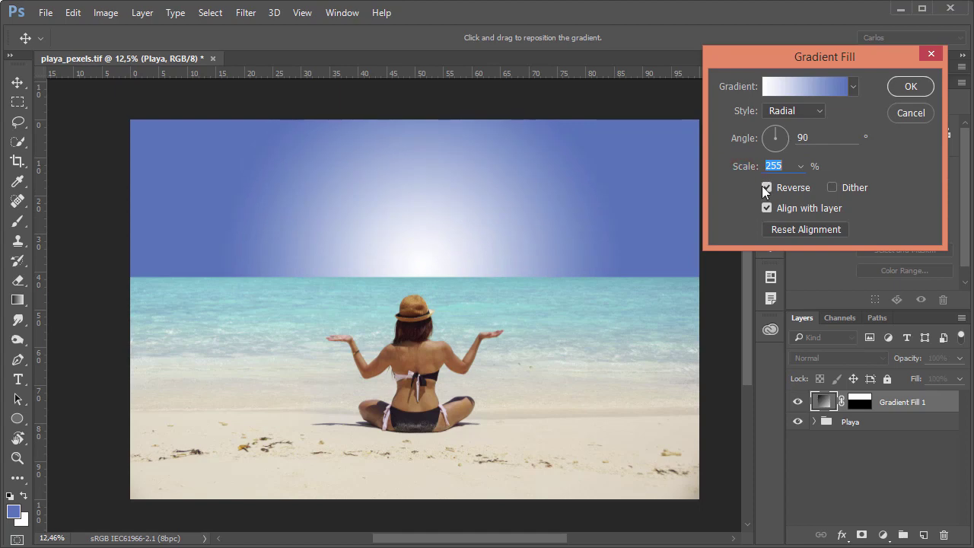
left_click(909, 86)
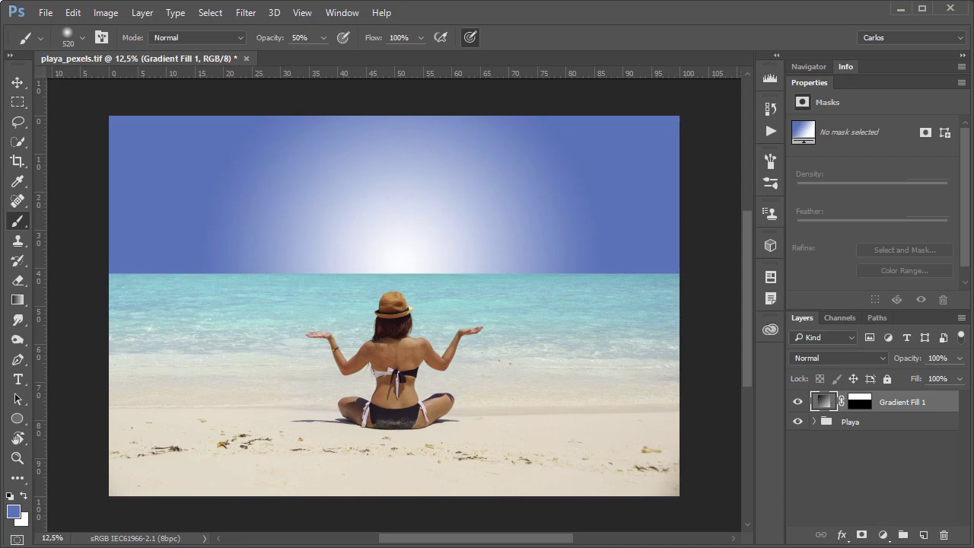
Rasterize Gradient Fill 1, briefly hiding Playa and the mask to preview the full gradient.
right_click(883, 408)
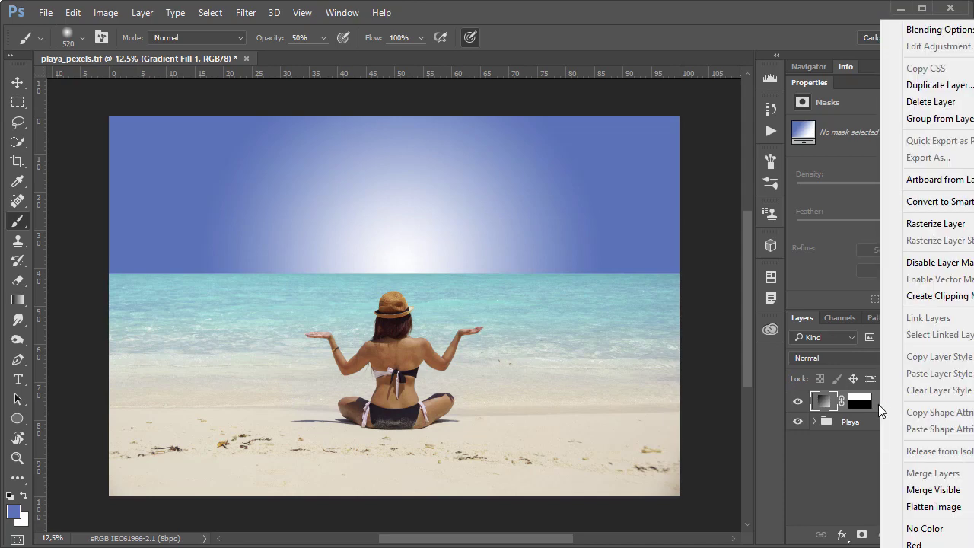
left_click(913, 223)
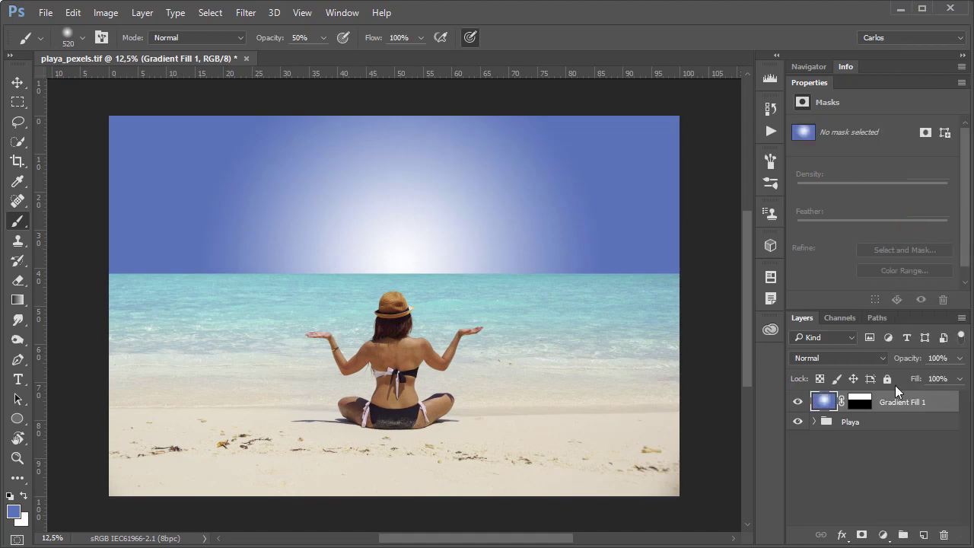
left_click(798, 408, "alt")
left_click(860, 403, "shift")
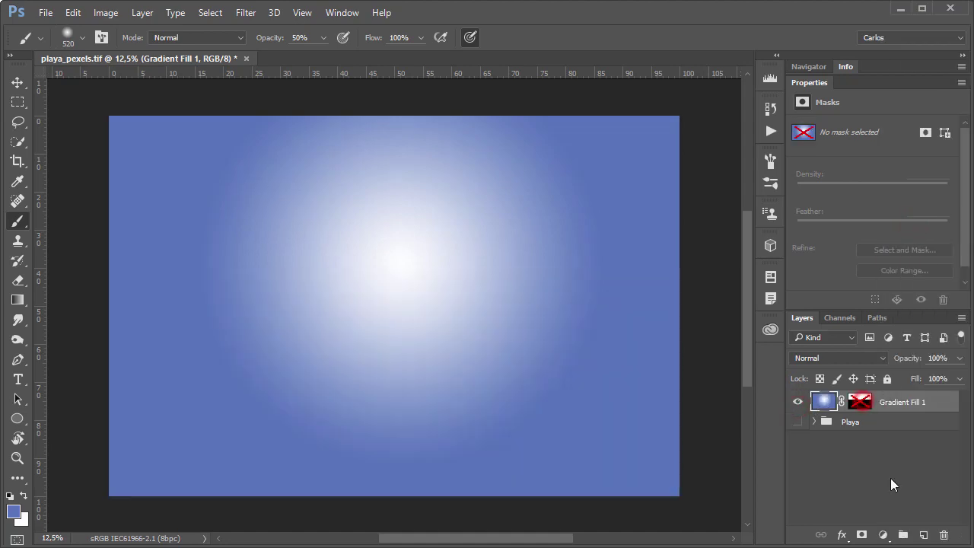
left_click(860, 403, "shift")
left_click(797, 401, "alt")
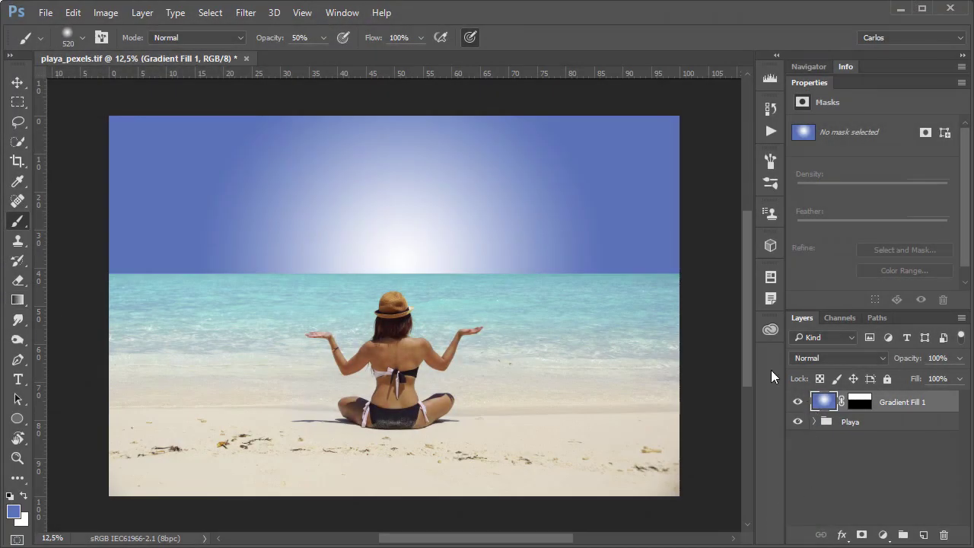
Apply Posterize with 80 levels to the Gradient Fill 1 sky layer.
left_click(100, 13)
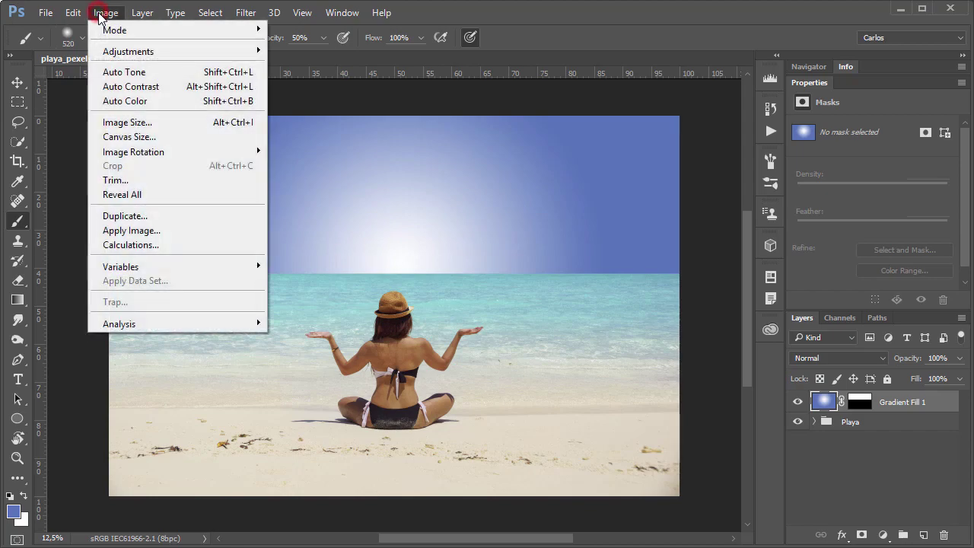
mouse_move(128, 51)
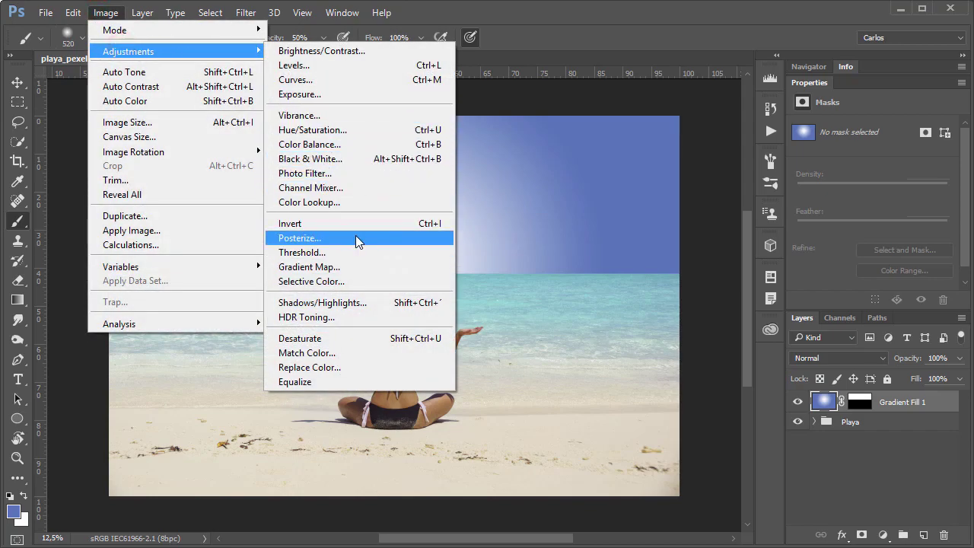
left_click(355, 235)
double_click(487, 351)
type("20")
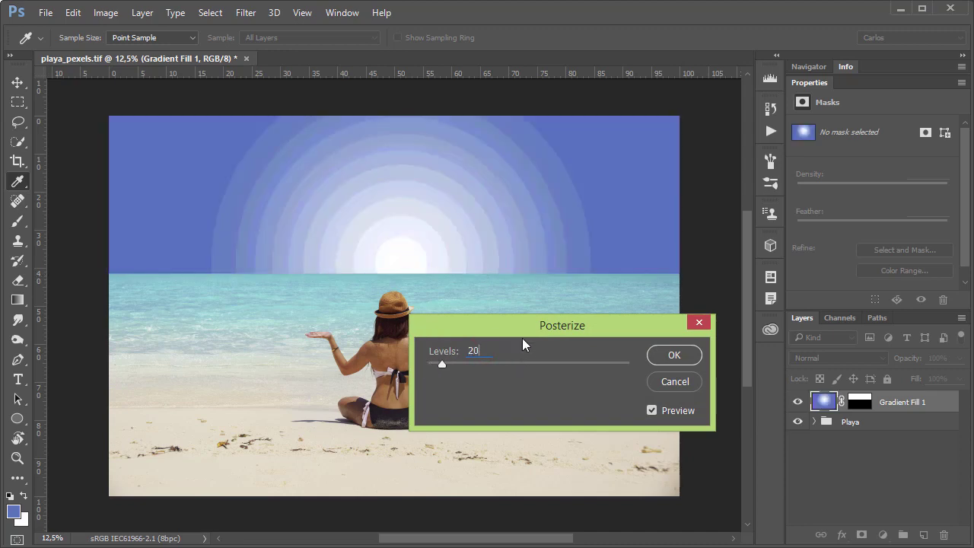
left_click_drag(523, 326, 524, 347)
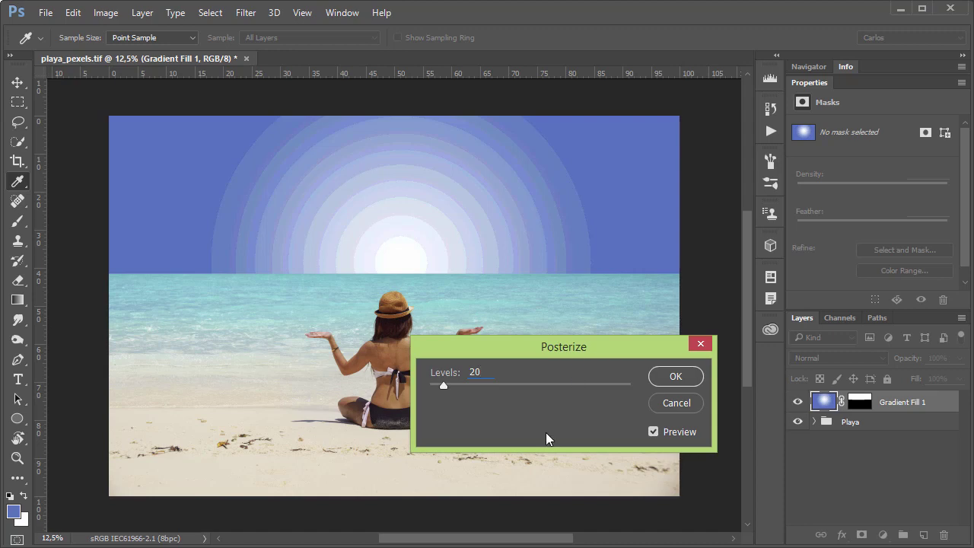
double_click(485, 370)
type("80")
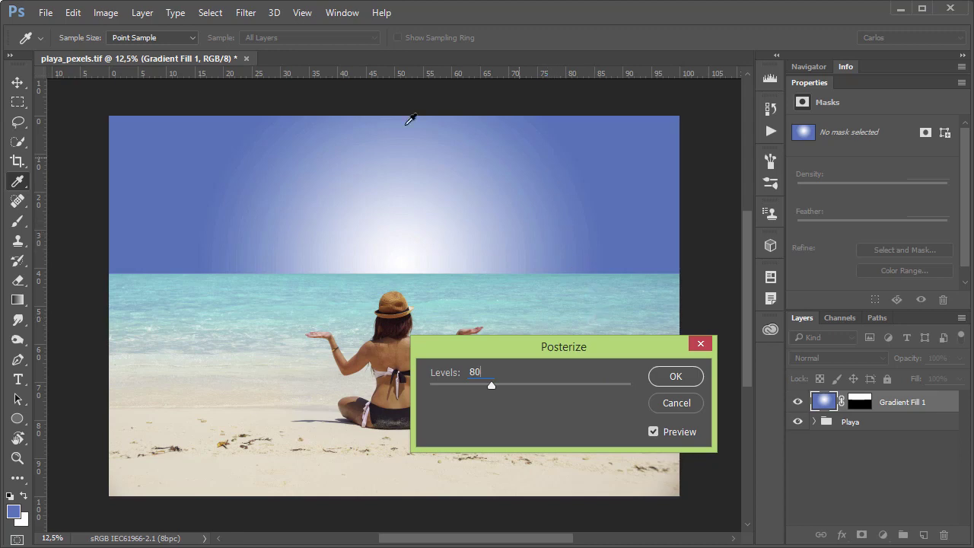
left_click(664, 377)
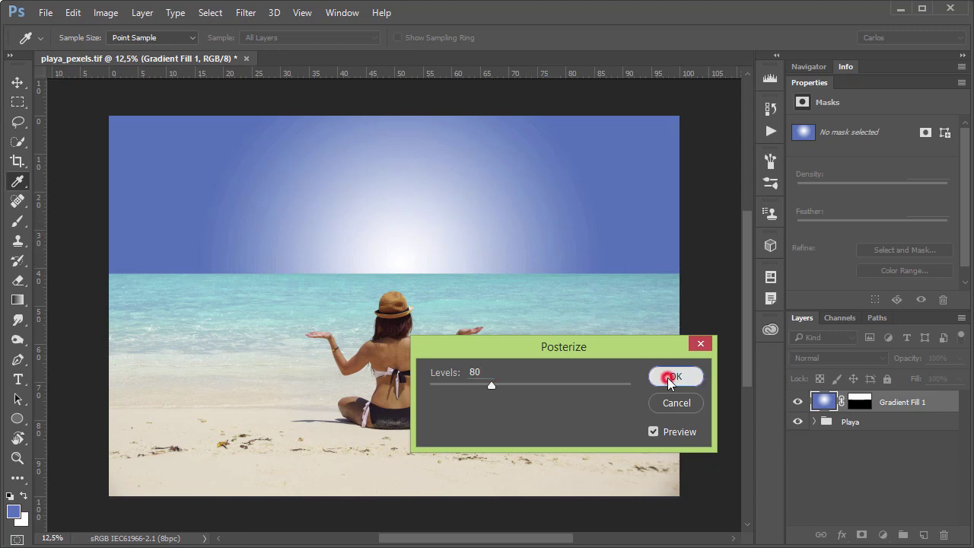
Target the Gradient Fill 1 layer mask and switch to the Gradient tool.
left_click(860, 402)
key("g")
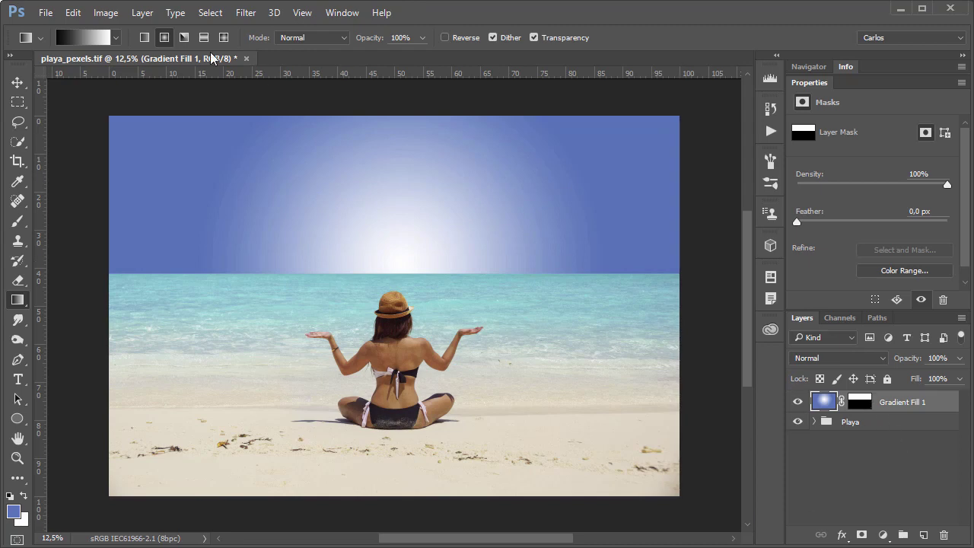
Try Add Noise amounts of about 23% and 55% on the sky with preview.
left_click(245, 13)
mouse_move(256, 224)
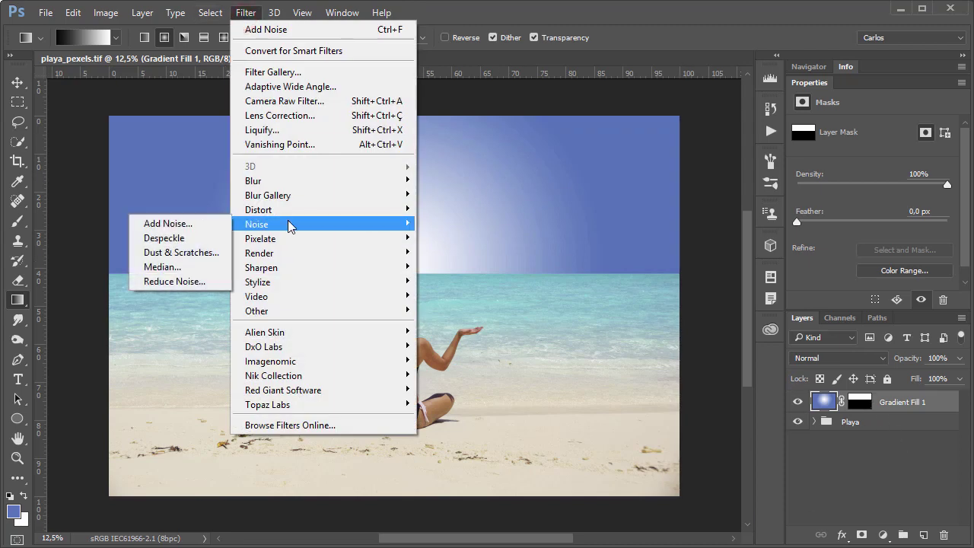
left_click(205, 222)
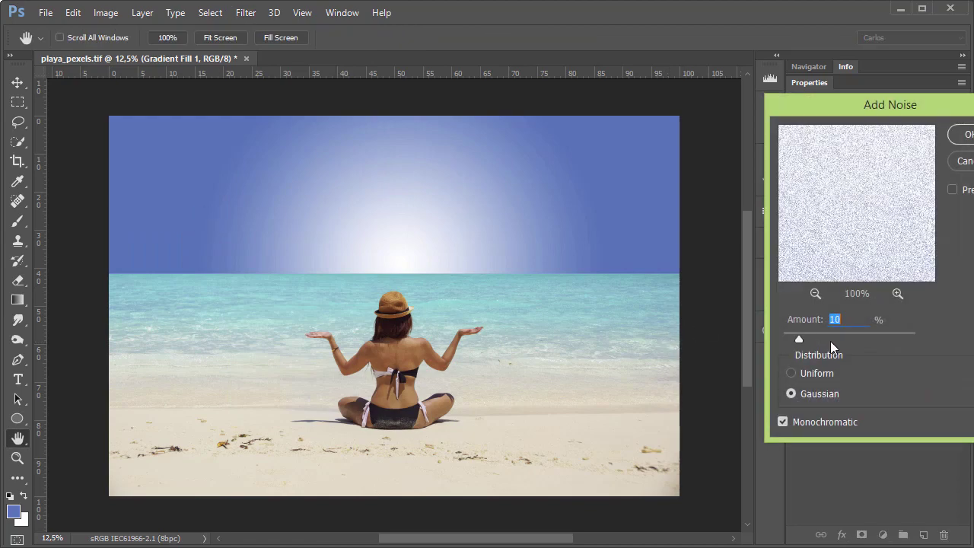
left_click_drag(828, 338, 820, 338)
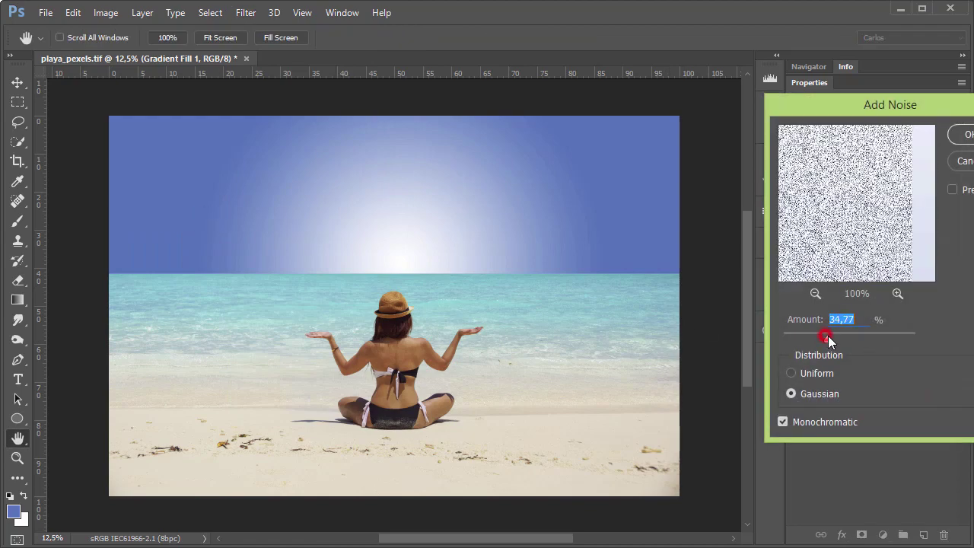
left_click(952, 190)
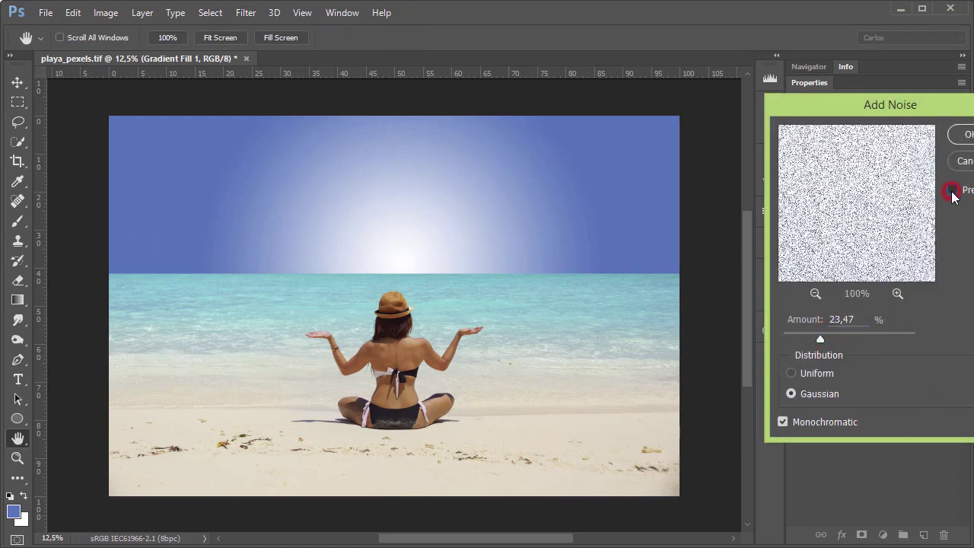
left_click_drag(819, 338, 838, 339)
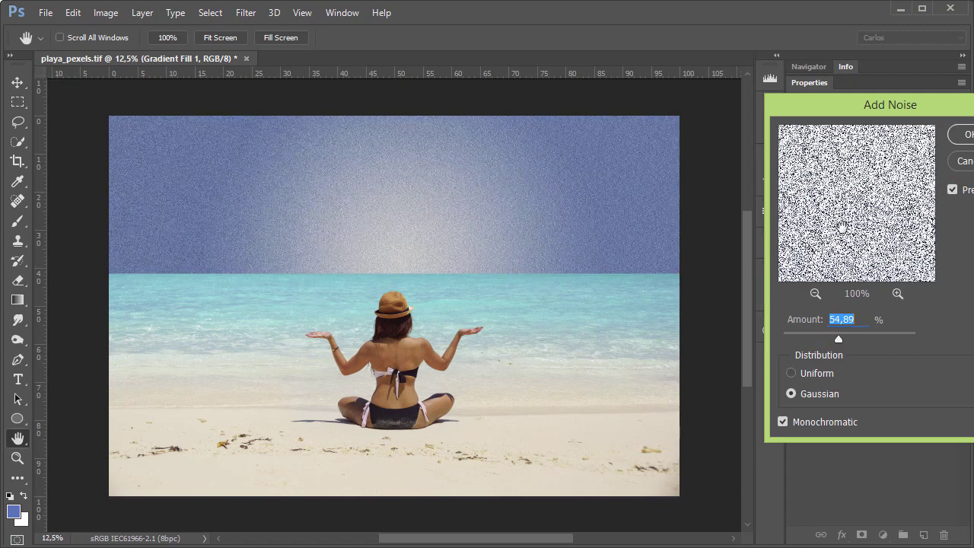
left_click(952, 190)
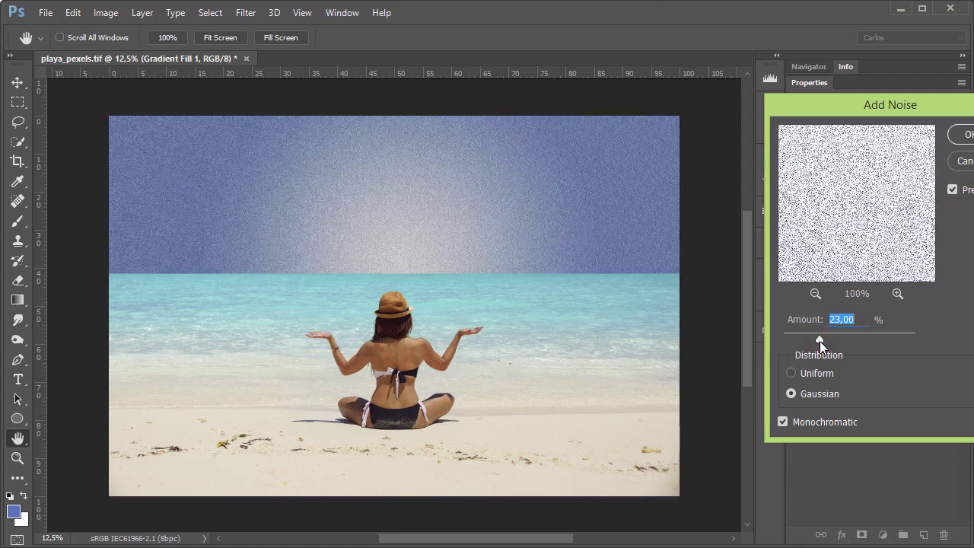
Settle on 12,03% Gaussian monochromatic noise, compare the sky preview, and apply it.
left_click_drag(819, 342, 805, 338)
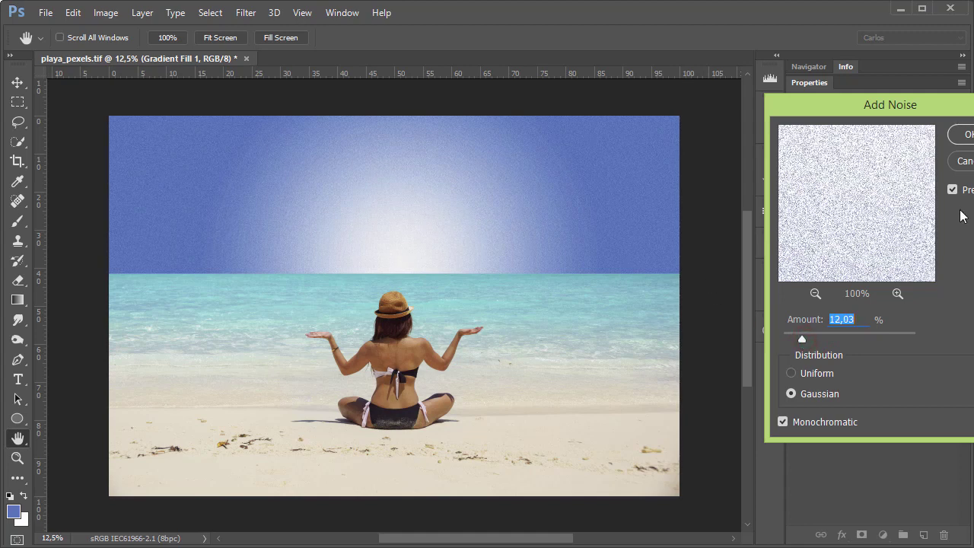
left_click(952, 190)
left_click(587, 234)
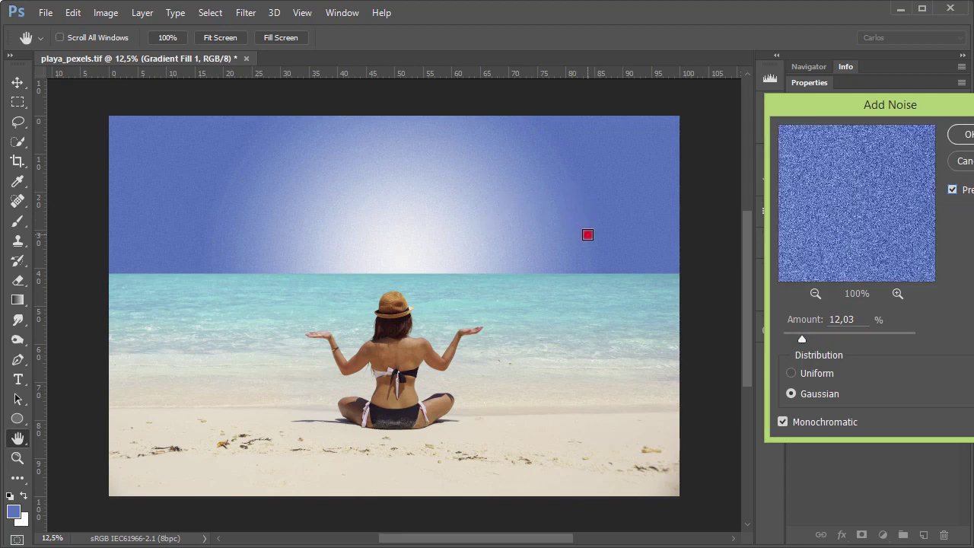
left_click(952, 190)
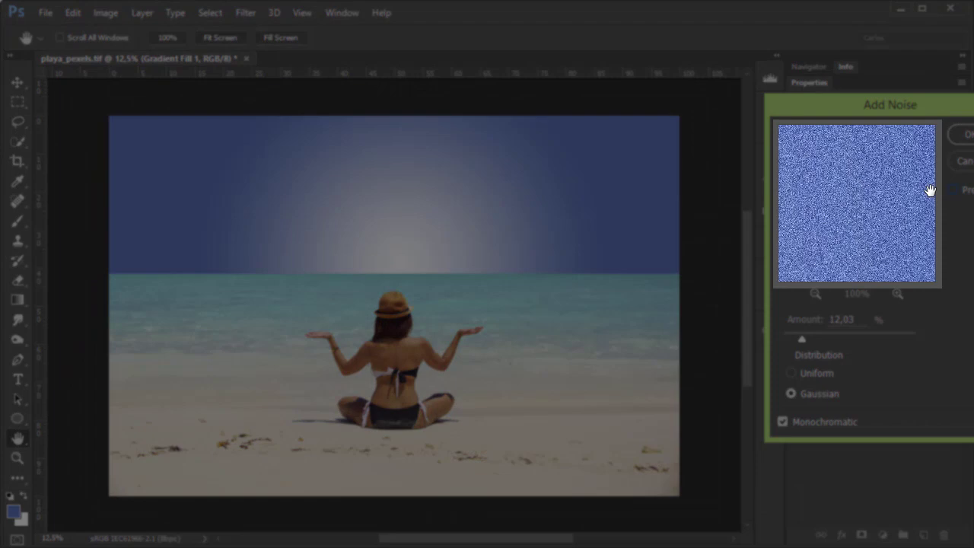
left_click(859, 207)
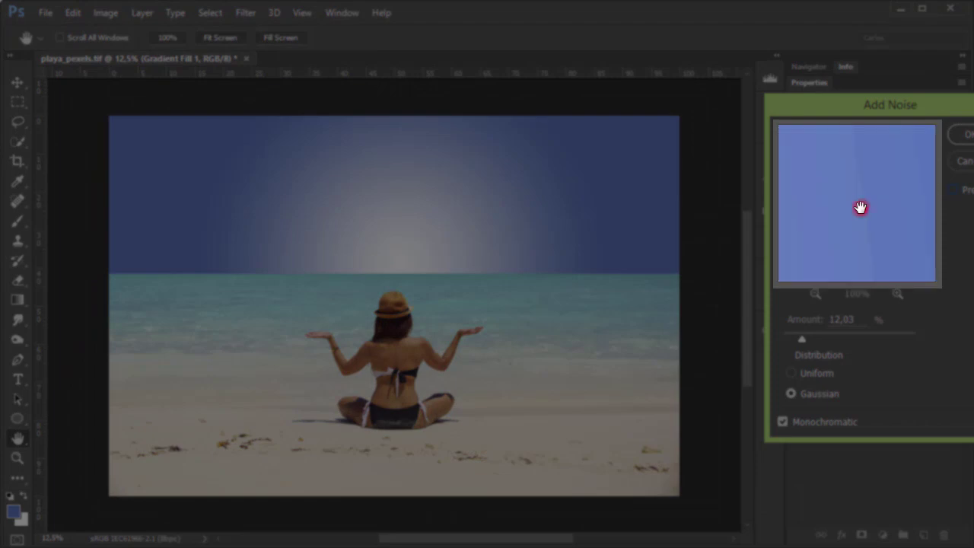
left_click_drag(859, 207, 852, 224)
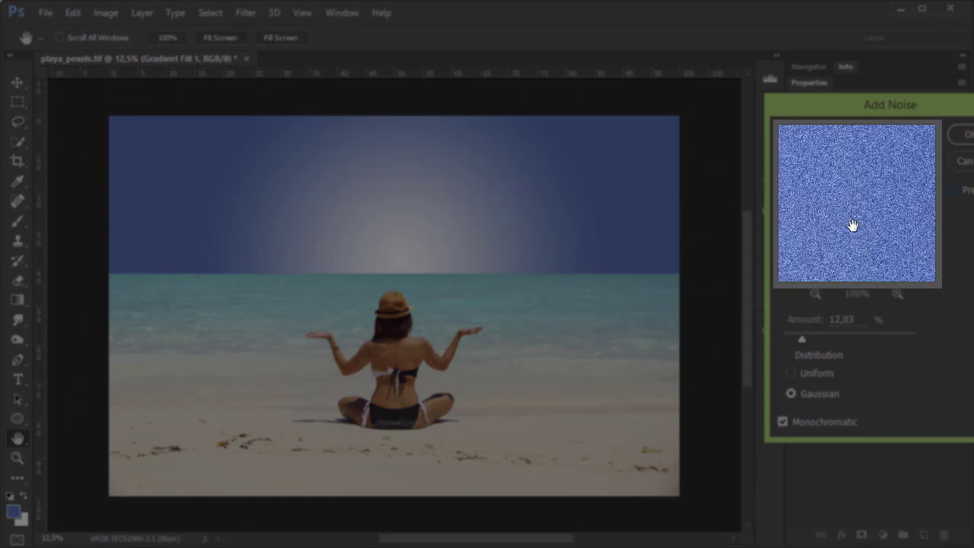
left_click(952, 189)
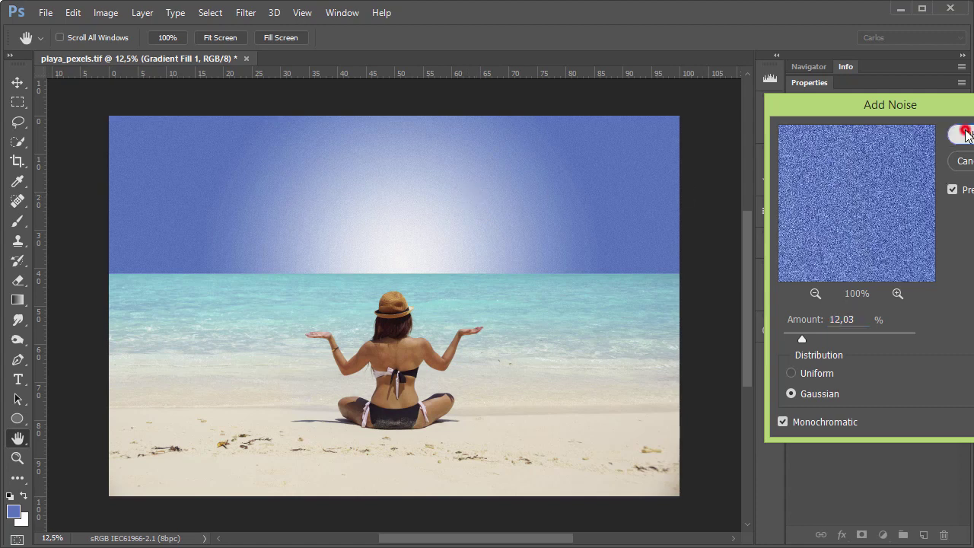
left_click(965, 135)
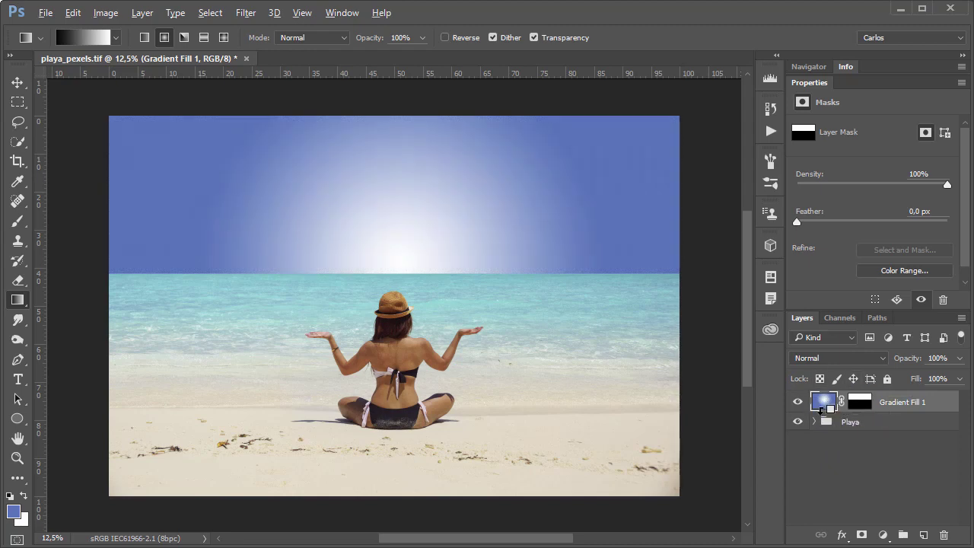
mouse_move(824, 407)
left_mouse_down()
mouse_move(850, 407)
mouse_move(827, 403)
left_mouse_up()
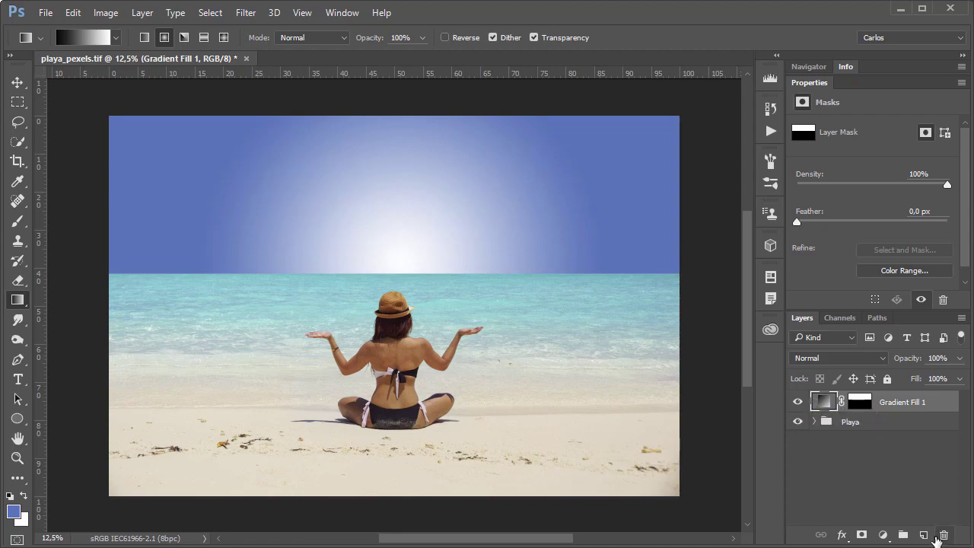
Add a new layer, fill it with 50% gray, and reapply the last noise filter.
left_click(923, 534)
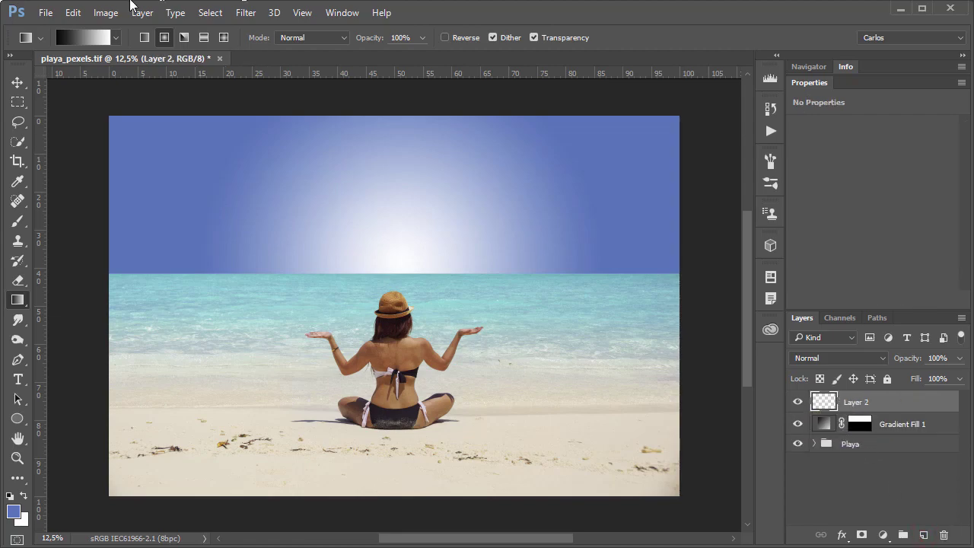
left_click(70, 13)
left_click(116, 229)
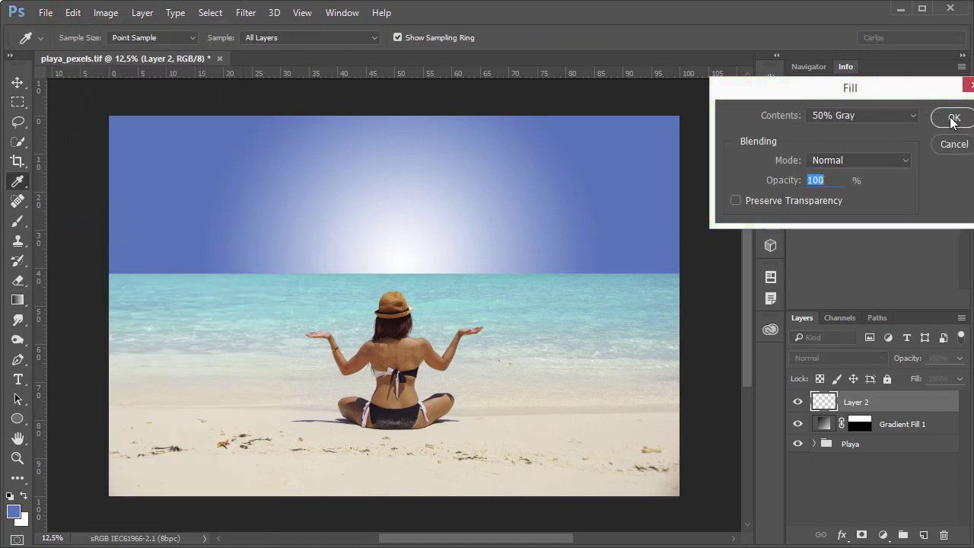
left_click(951, 119)
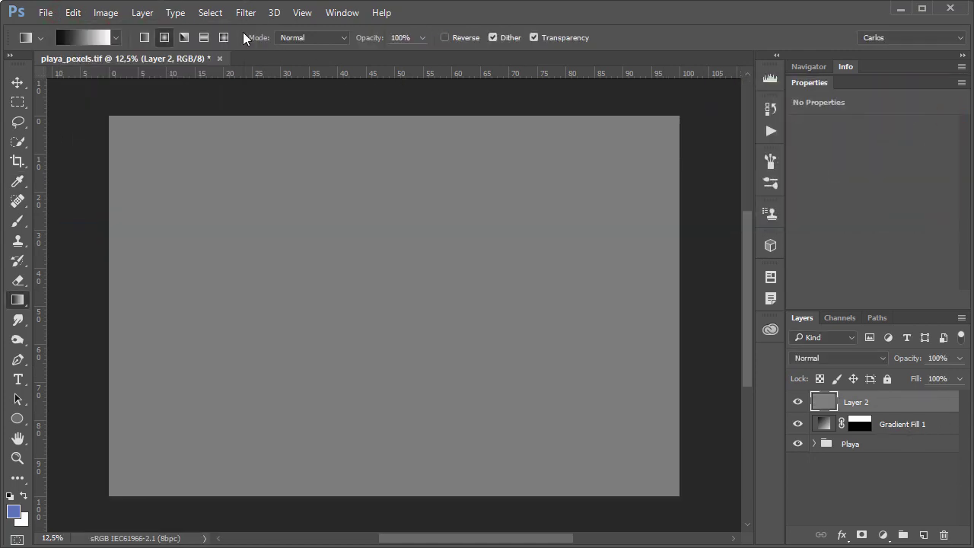
left_click(245, 14)
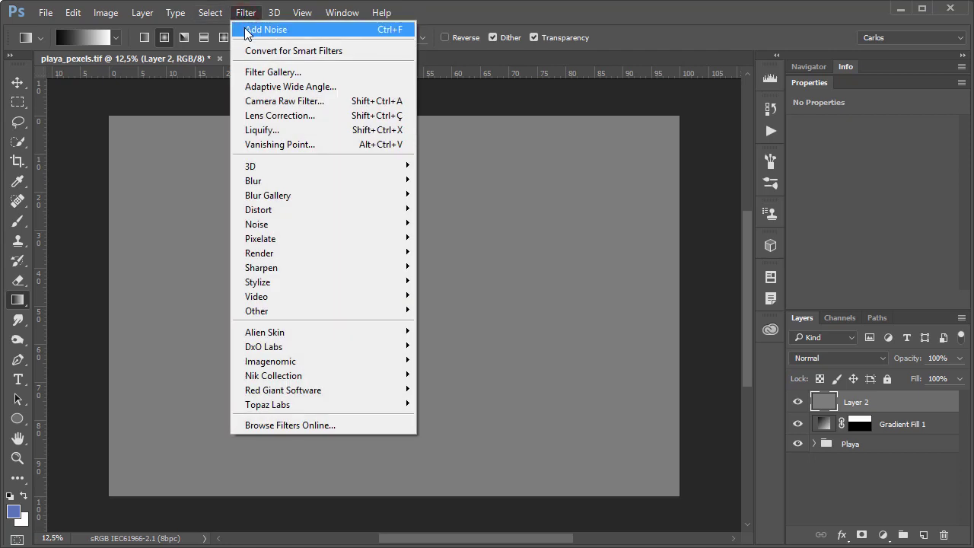
left_click(259, 30)
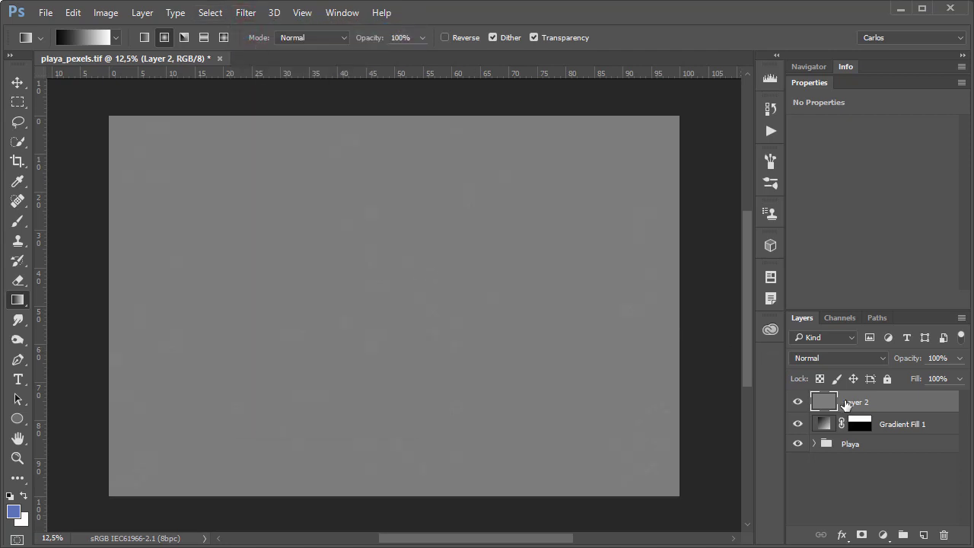
left_click(839, 359)
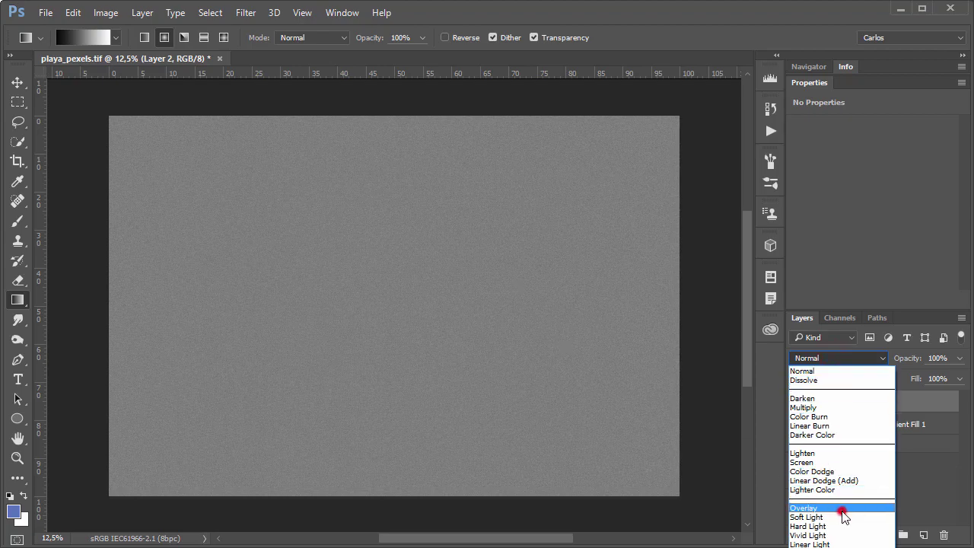
Set Layer 2 to Overlay and compare its grain at 100% zoom by toggling visibility.
left_click(841, 508)
key("ctrl+plus")
key("ctrl+plus")
key("ctrl+plus")
key("ctrl+plus")
key("ctrl+plus")
key("ctrl+plus")
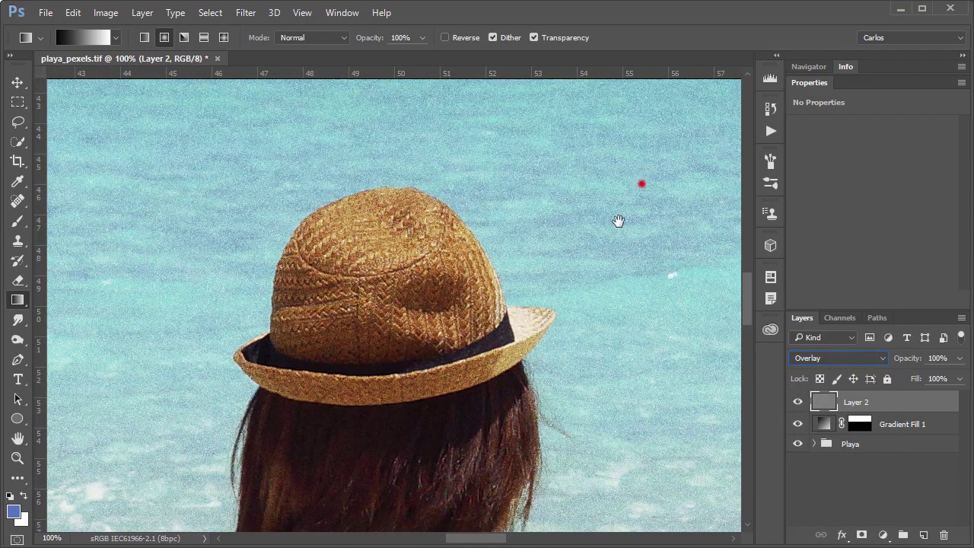
mouse_move(620, 220)
left_mouse_down()
mouse_move(609, 295)
mouse_move(593, 322)
left_mouse_up()
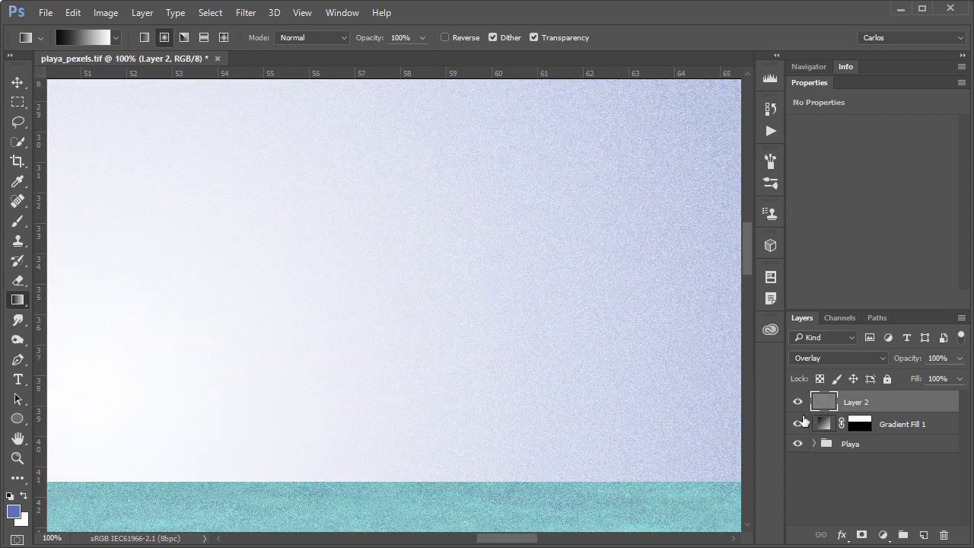
left_click(797, 401)
left_click(798, 403)
left_click_drag(556, 465, 550, 322)
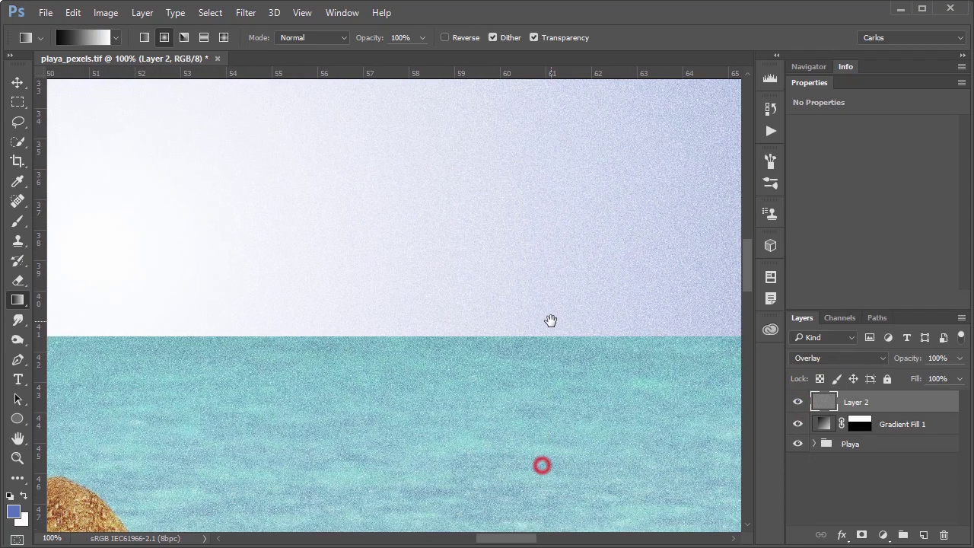
Clip Layer 2 to Gradient Fill 1 and zoom out to view the whole photo.
right_click(853, 402)
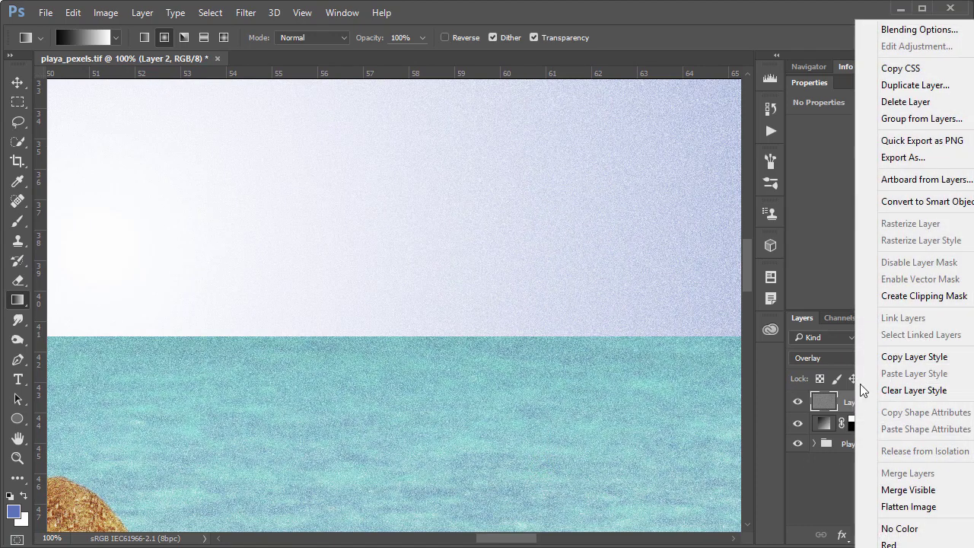
left_click(895, 296)
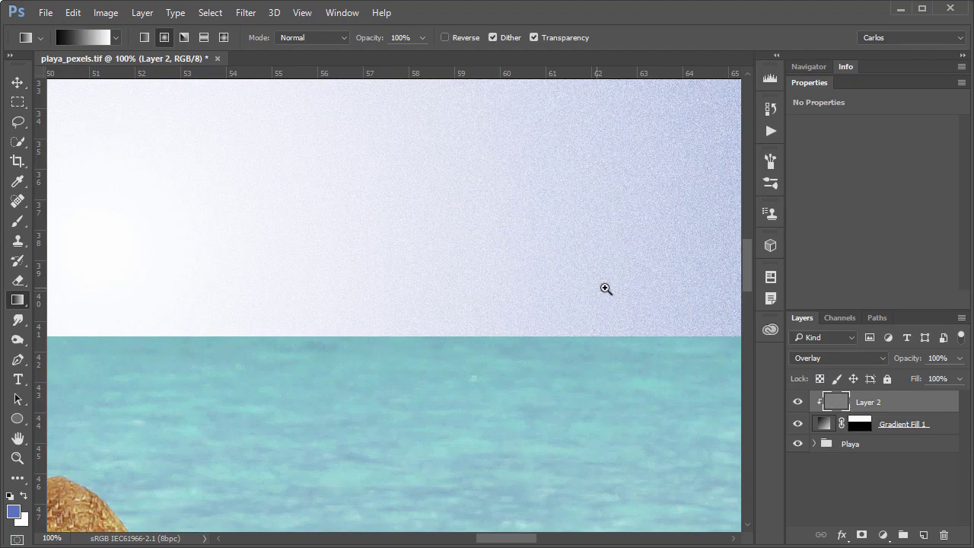
left_click_drag(606, 288, 522, 302)
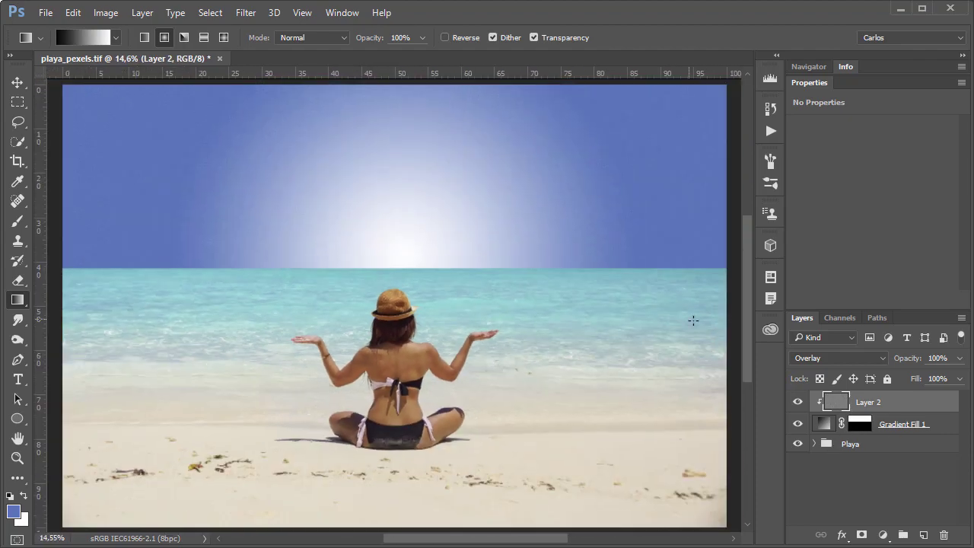
Reopen Gradient Fill 1's settings, nudge the radial centre slightly, and confirm.
left_click(826, 428)
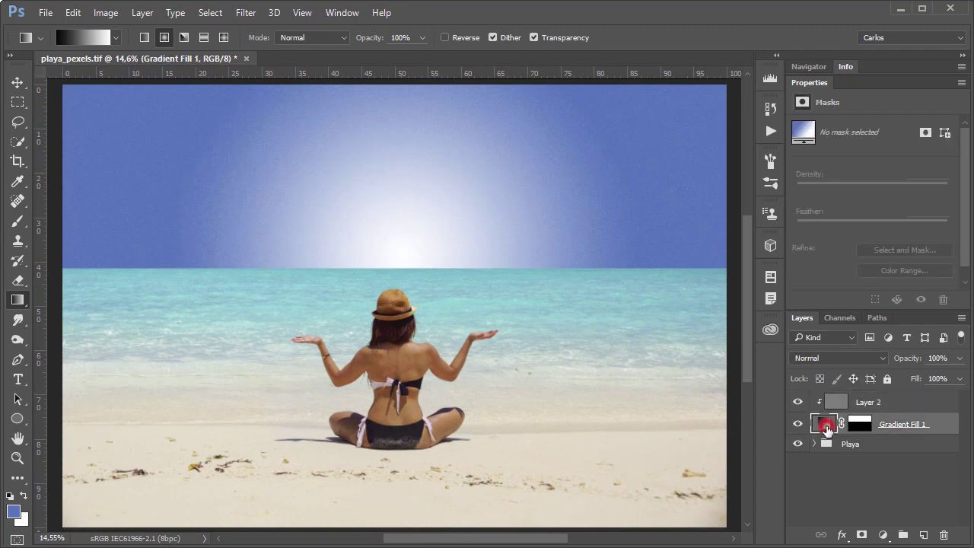
double_click(827, 428)
left_click_drag(485, 244, 460, 255)
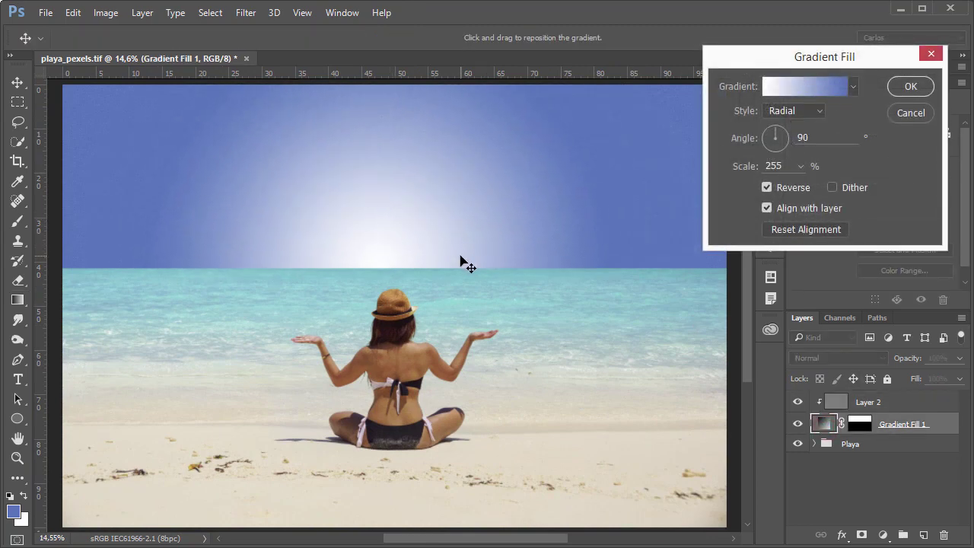
left_click(895, 87)
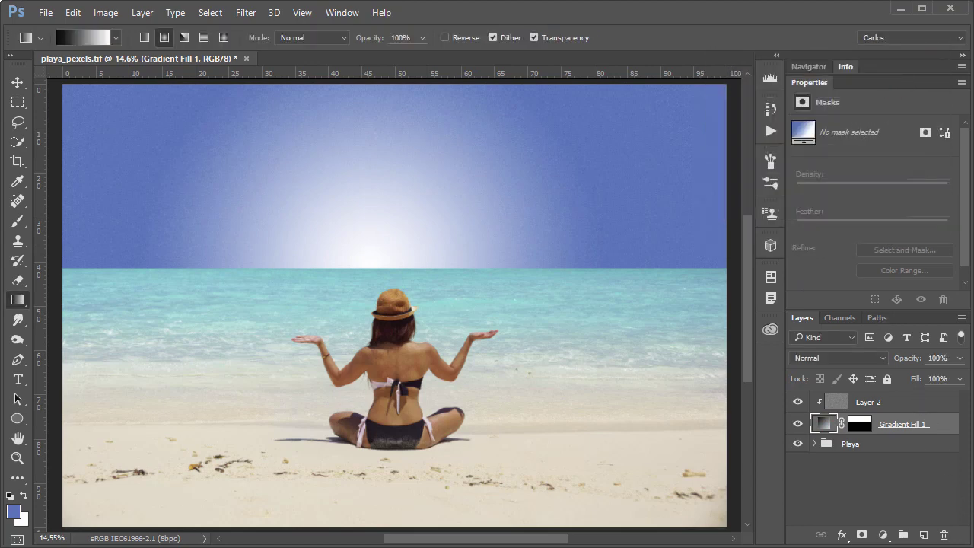